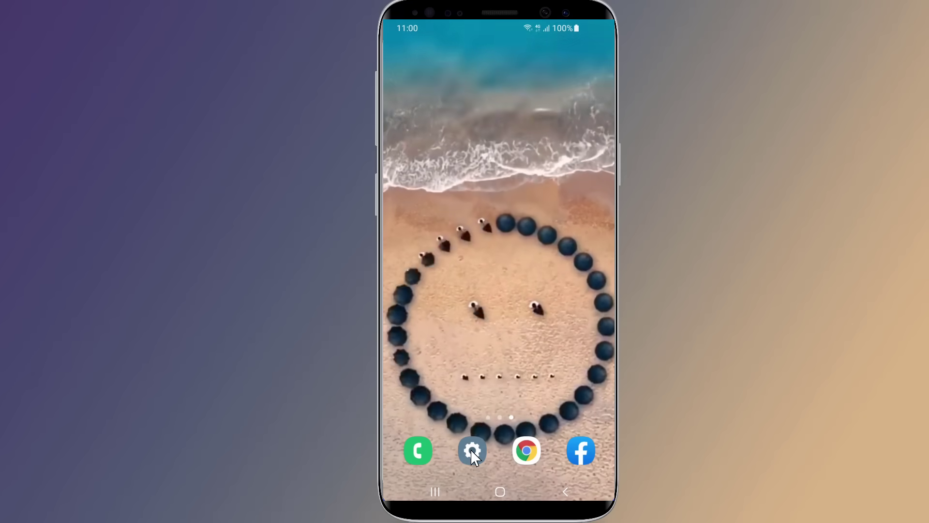
# Launch Android Settings and scroll down to the Google services page.
pyautogui.click(471, 450)
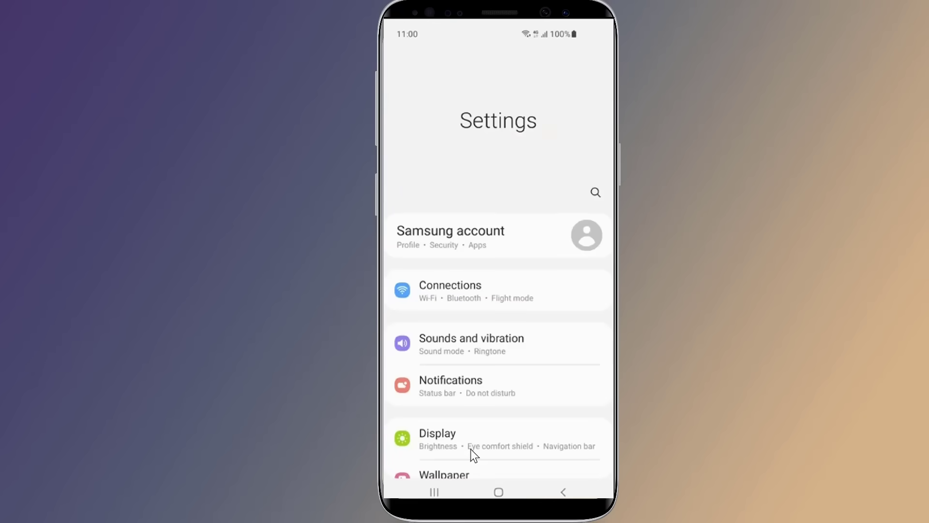
pyautogui.scroll(-3, 471, 449)
pyautogui.scroll(-10, 472, 449)
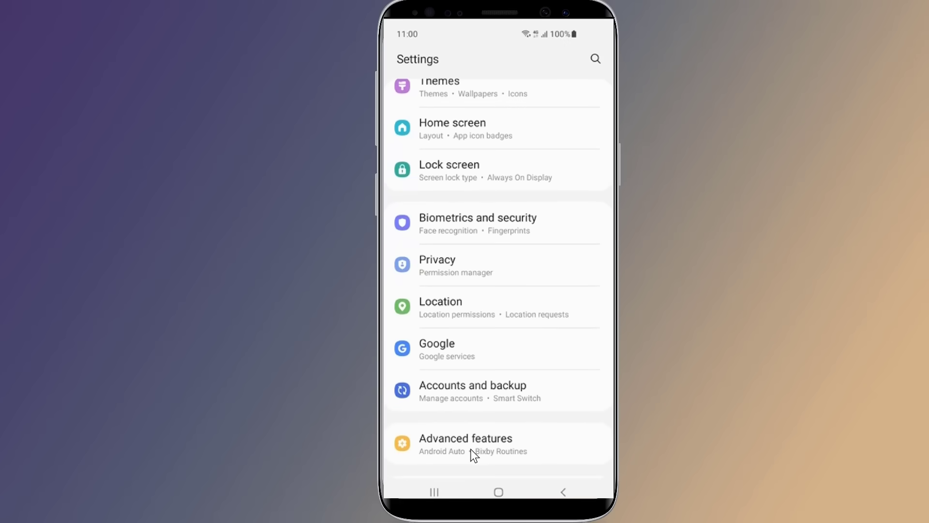
pyautogui.click(444, 347)
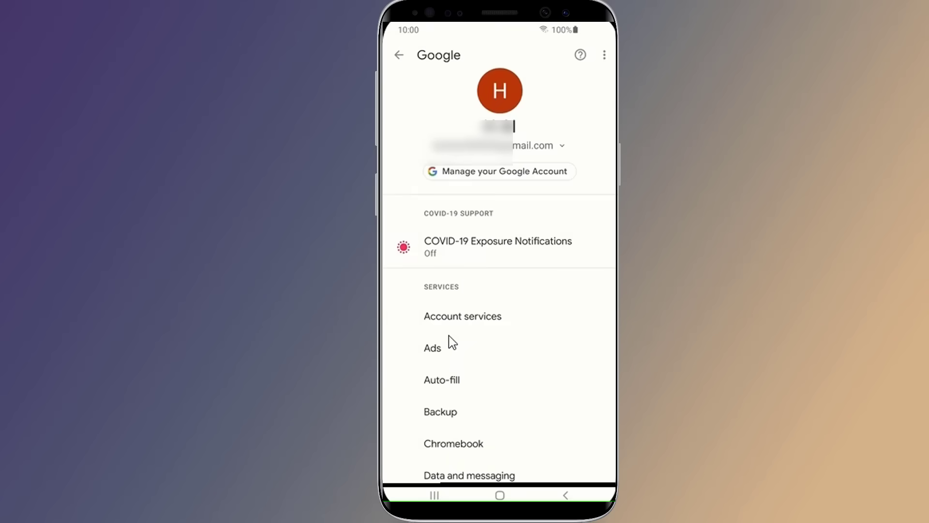
# Open Password Manager from the Google Account's Security tab, showing the saved Facebook and Wish passwords.
pyautogui.click(494, 170)
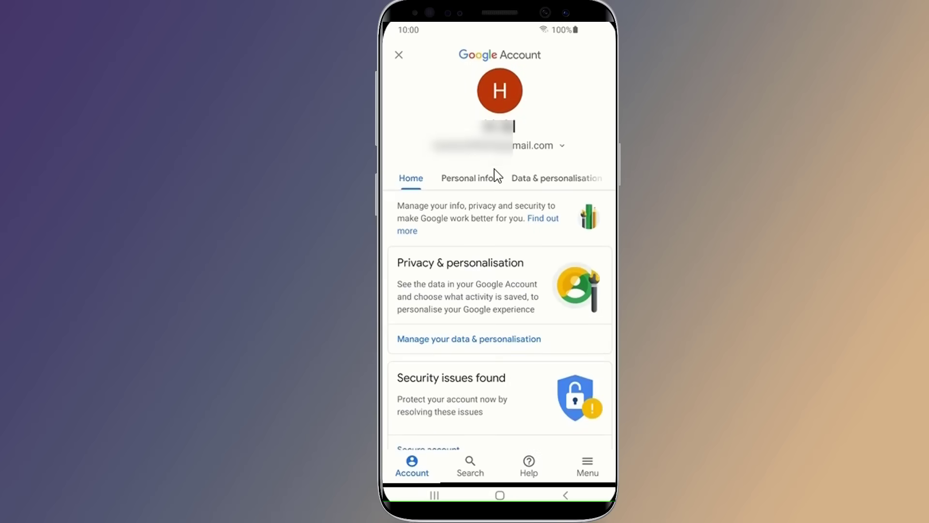
pyautogui.hscroll(5, 495, 174)
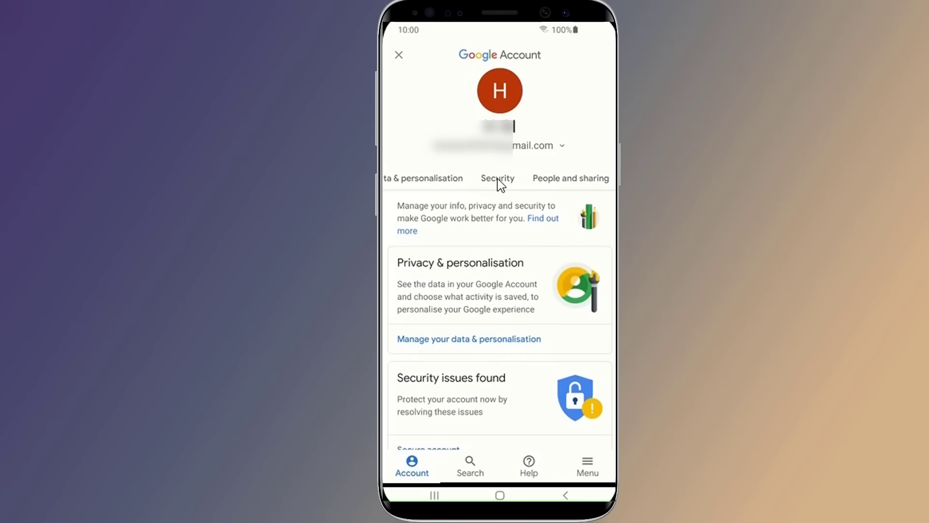
pyautogui.click(497, 179)
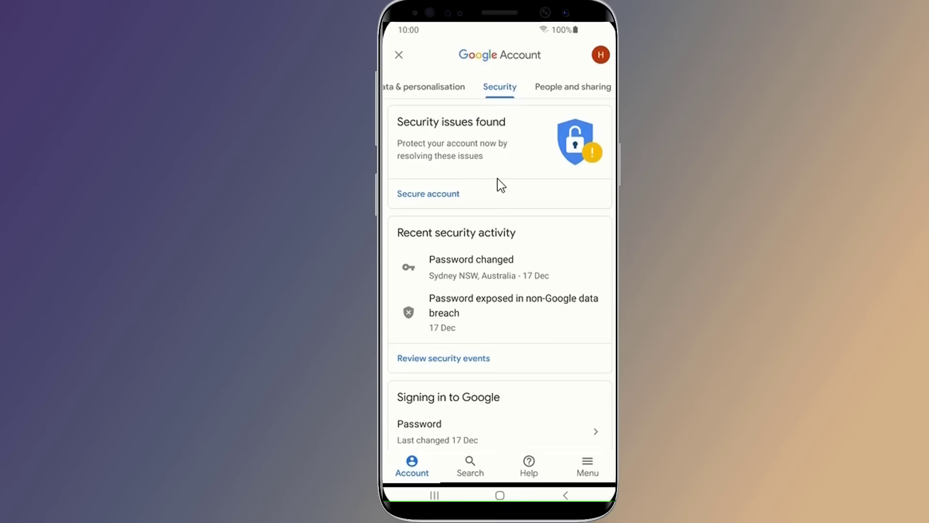
pyautogui.scroll(-10, 497, 179)
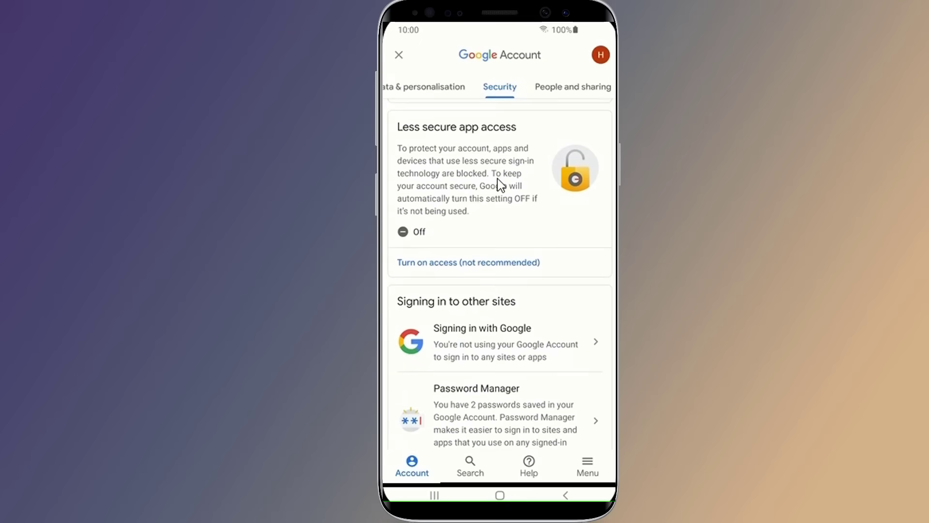
pyautogui.scroll(-3, 497, 178)
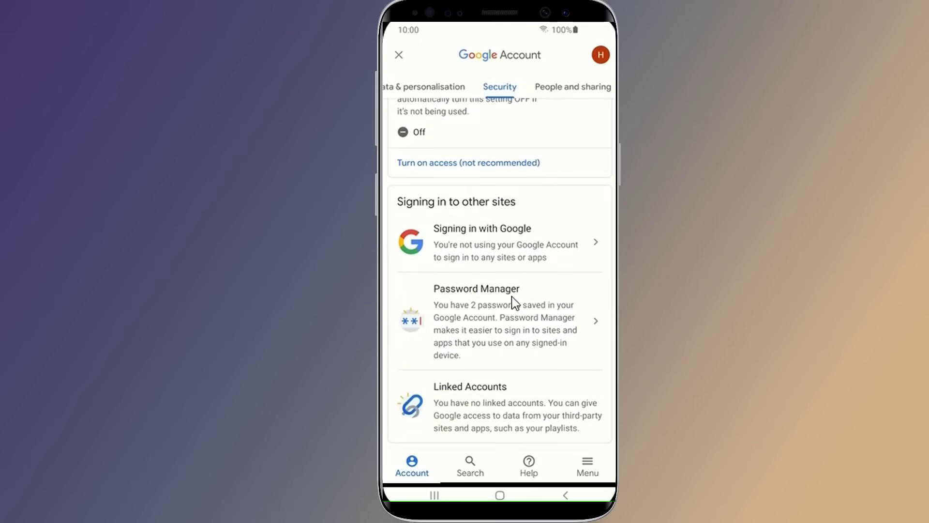
pyautogui.click(490, 321)
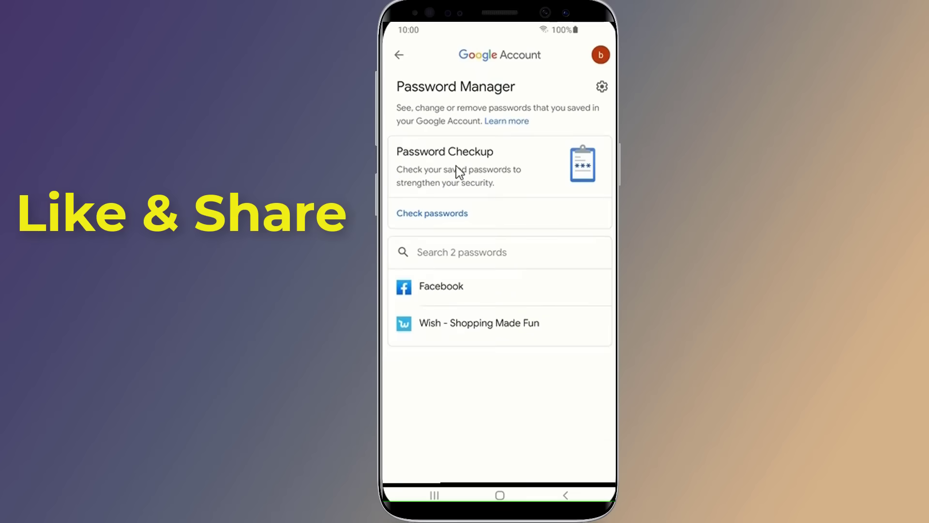
# Reveal the saved Facebook password, verifying identity with the unlock pattern.
pyautogui.click(458, 285)
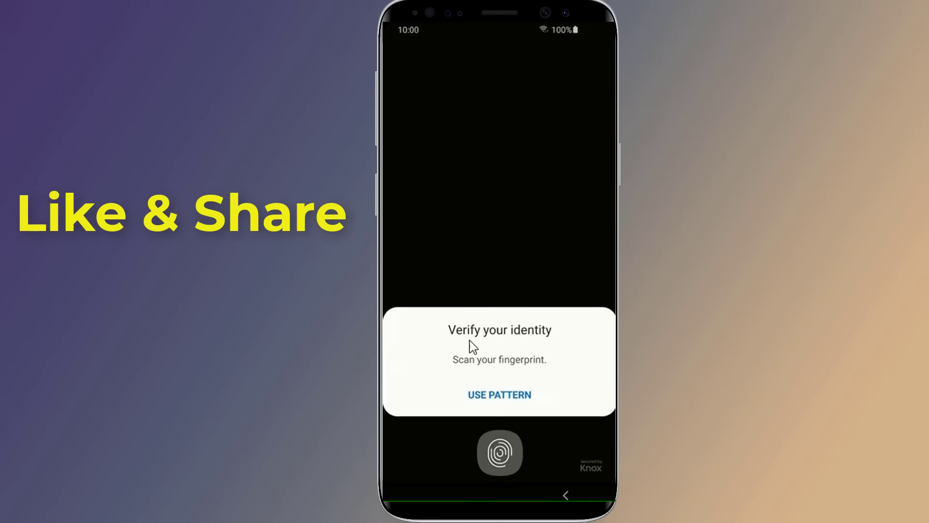
pyautogui.click(500, 397)
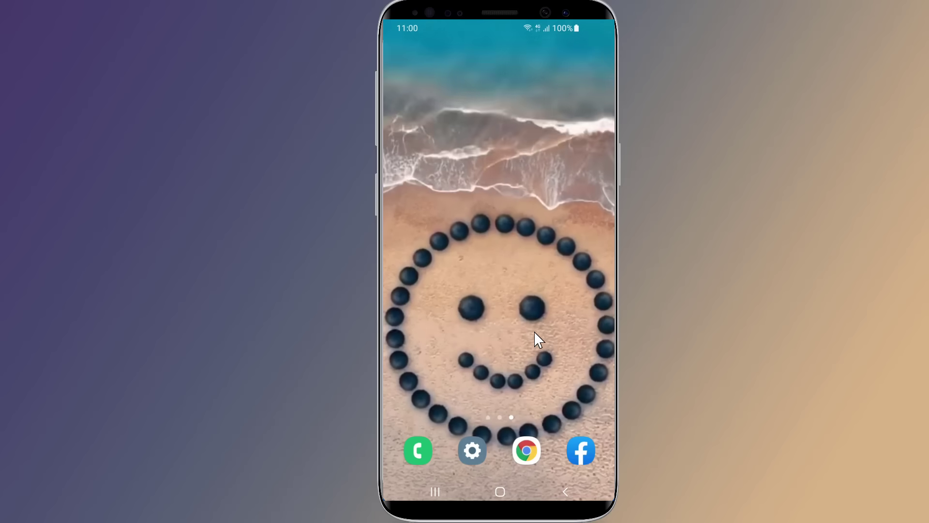
# Launch Chrome and go to Settings from its three-dot menu.
pyautogui.click(526, 451)
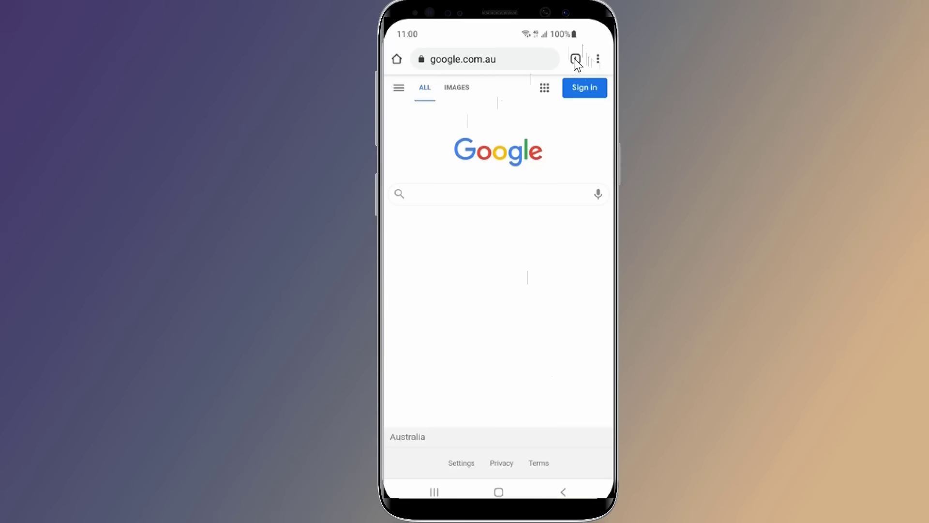
pyautogui.click(598, 58)
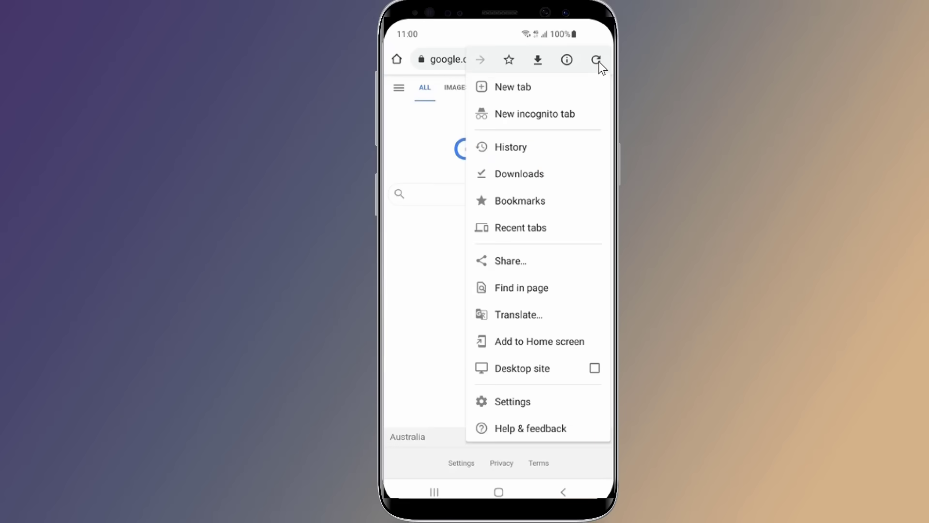
pyautogui.click(516, 402)
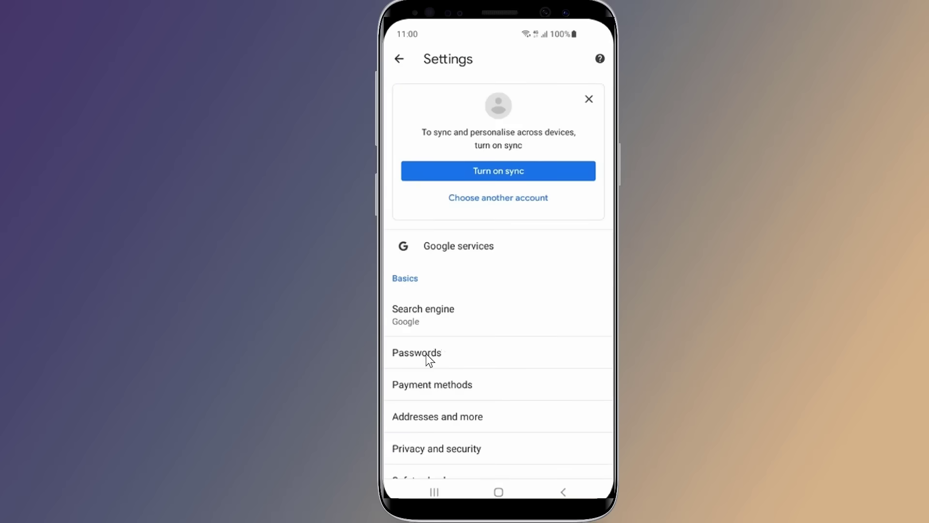
# View the saved facebook.com credentials in Chrome's Passwords list, then return home.
pyautogui.click(426, 353)
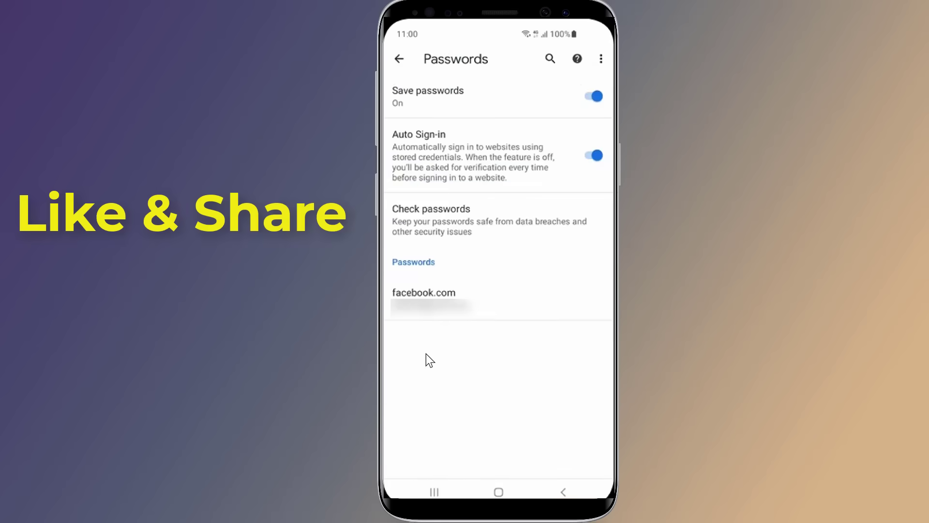
pyautogui.click(424, 294)
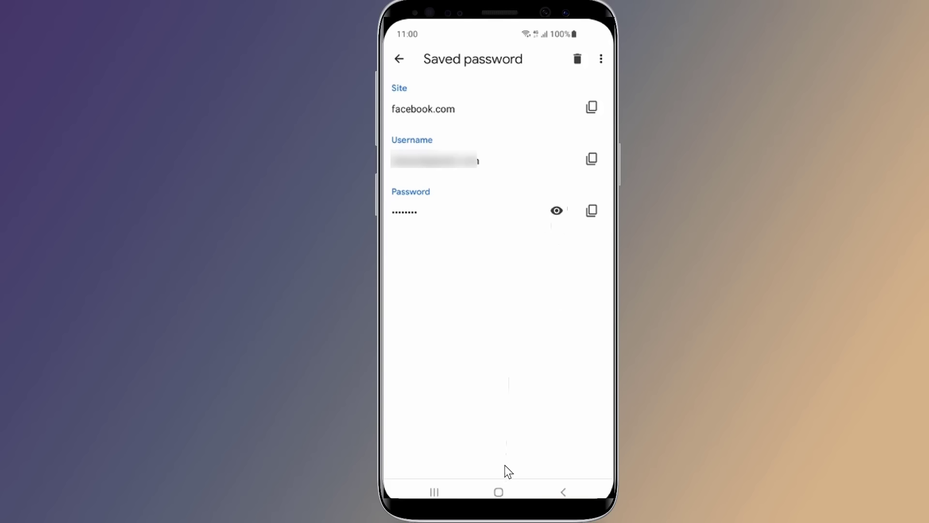
pyautogui.click(499, 492)
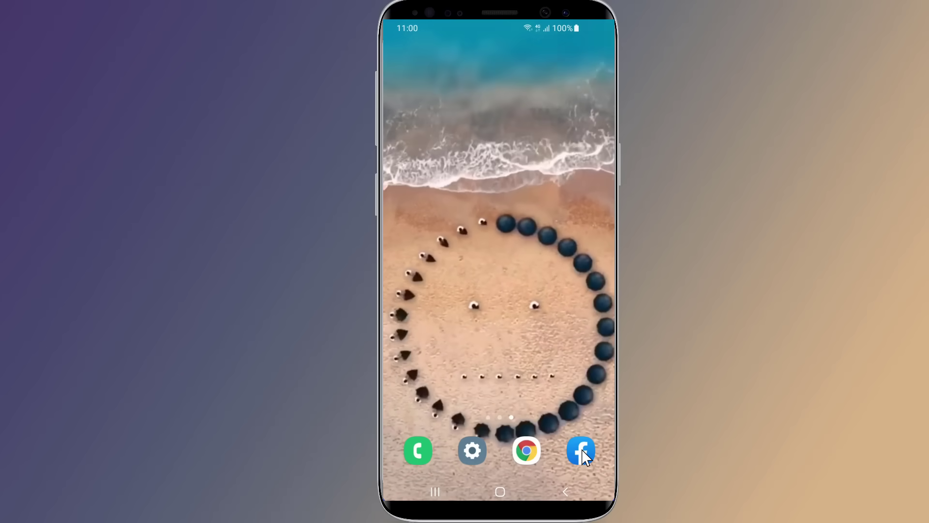
# In Facebook's Forgot Password flow, find the account by email and reach the lost-access help article.
pyautogui.click(583, 454)
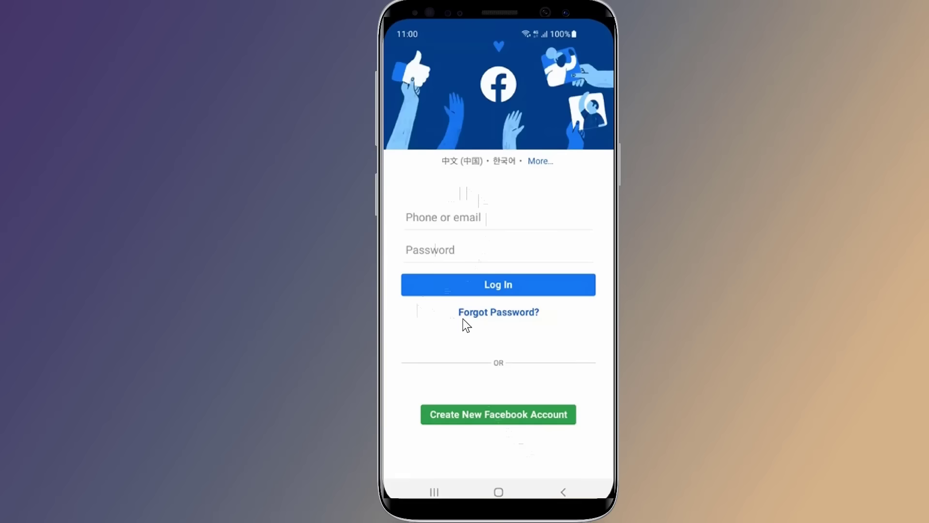
pyautogui.click(507, 311)
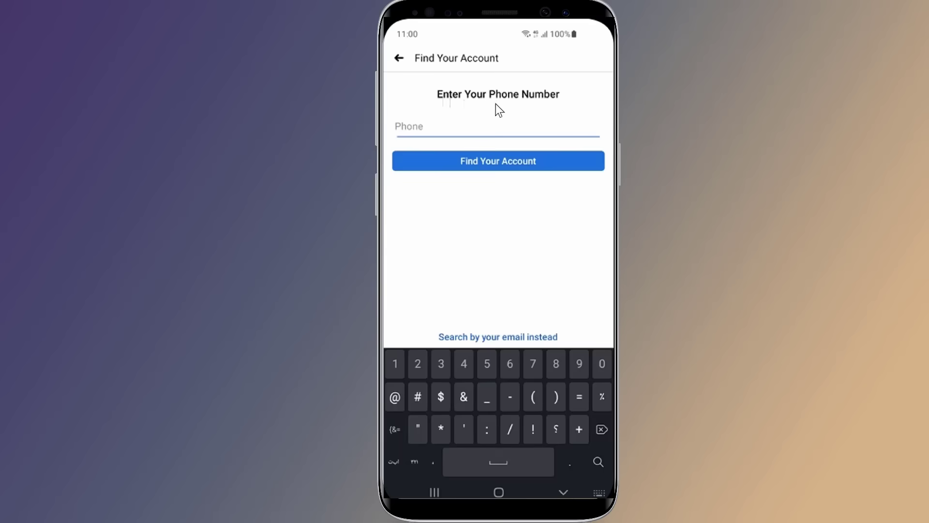
pyautogui.click(451, 341)
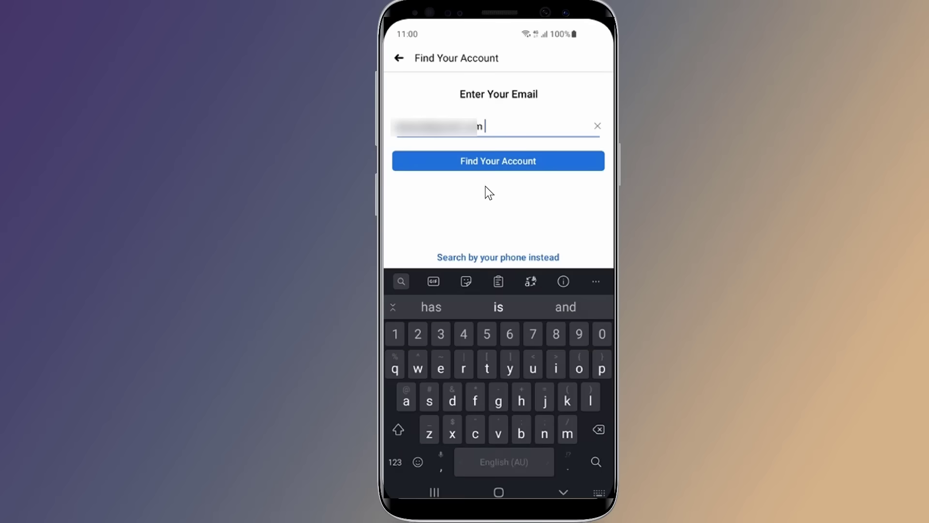
pyautogui.click(494, 159)
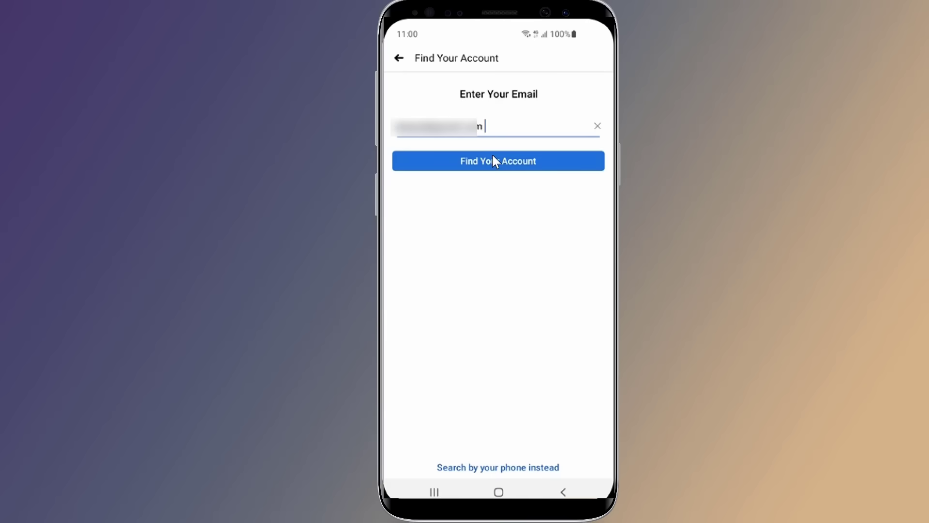
pyautogui.click(489, 155)
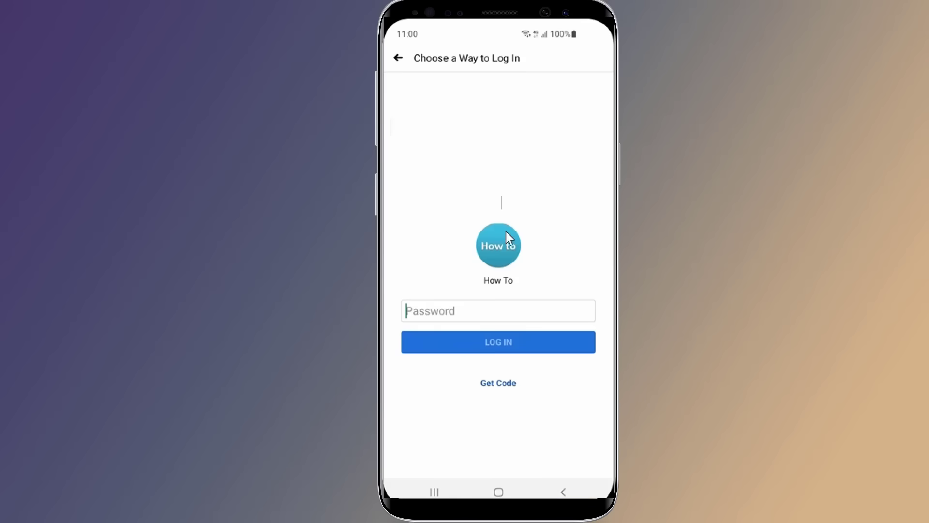
pyautogui.click(498, 384)
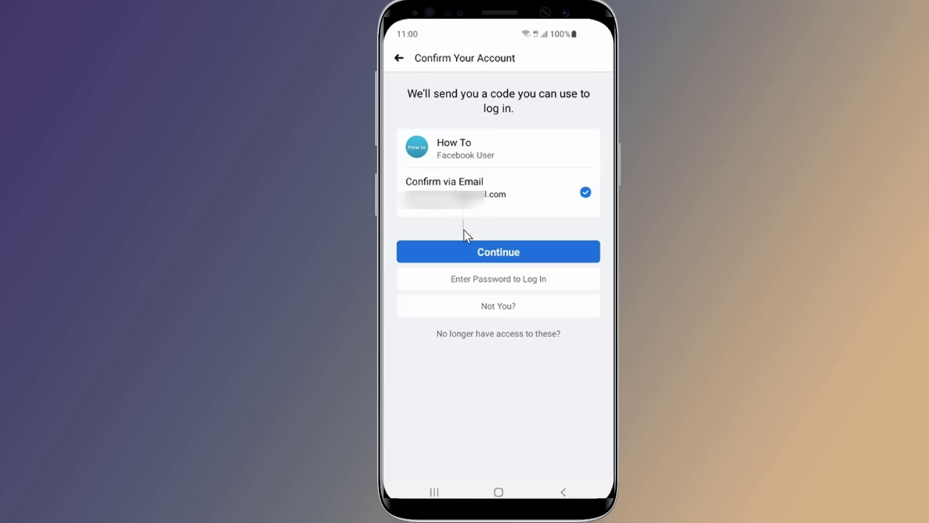
pyautogui.click(489, 334)
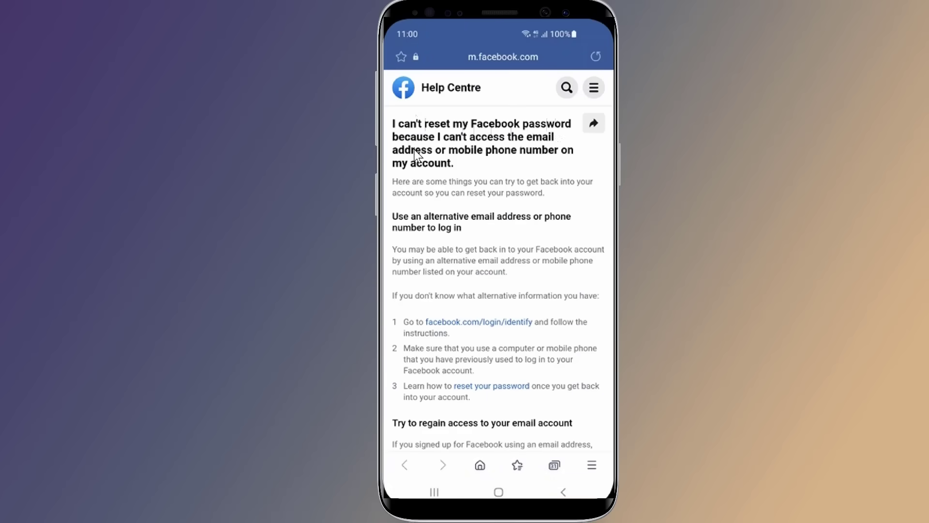
# On the facebook.com/login/identify page, search the account's email and view its other login options.
pyautogui.click(489, 322)
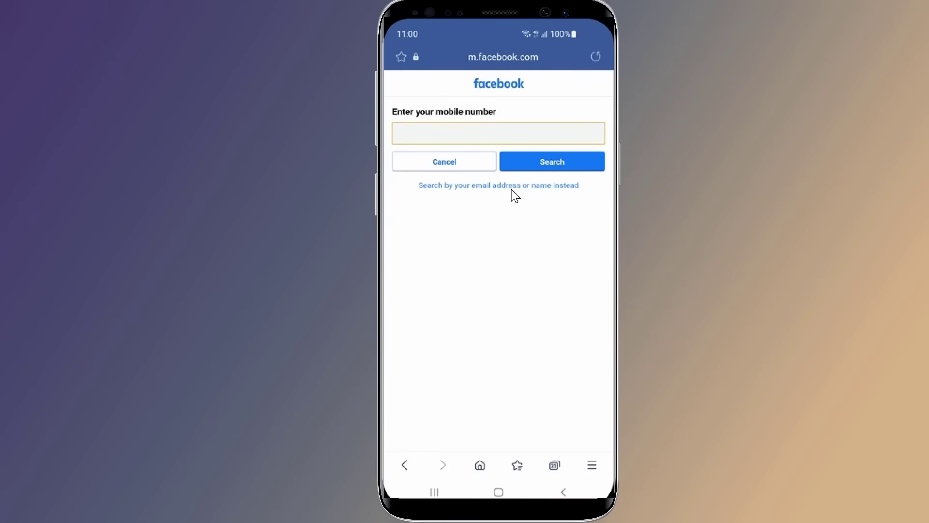
pyautogui.click(512, 190)
pyautogui.click(408, 139)
pyautogui.write('mail.com')
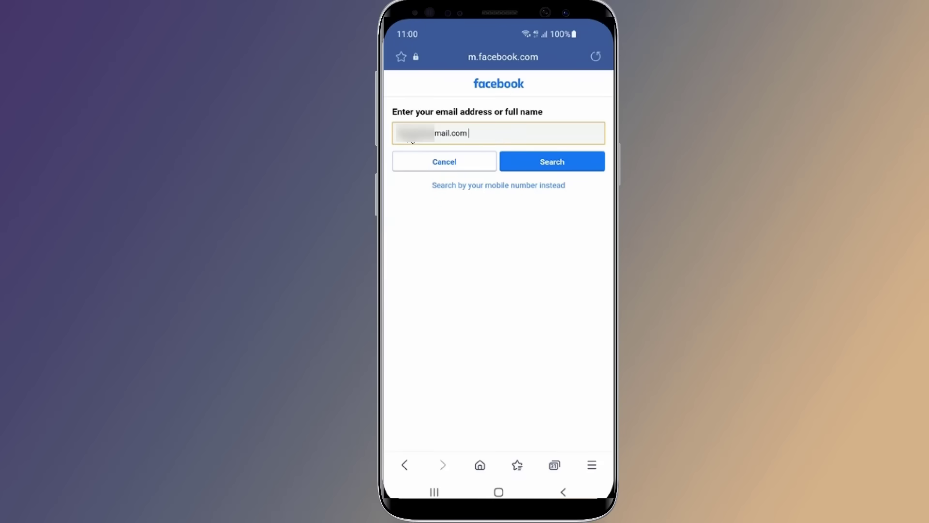
pyautogui.click(555, 160)
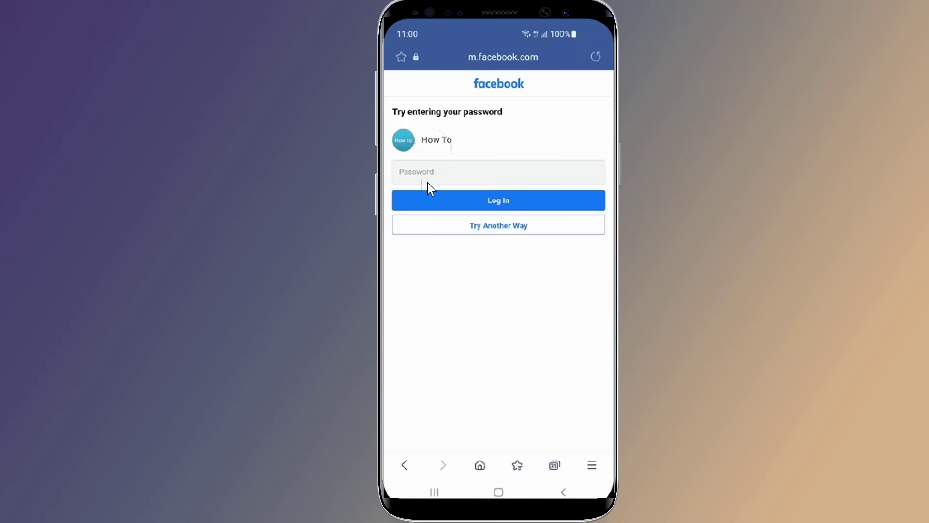
pyautogui.click(495, 228)
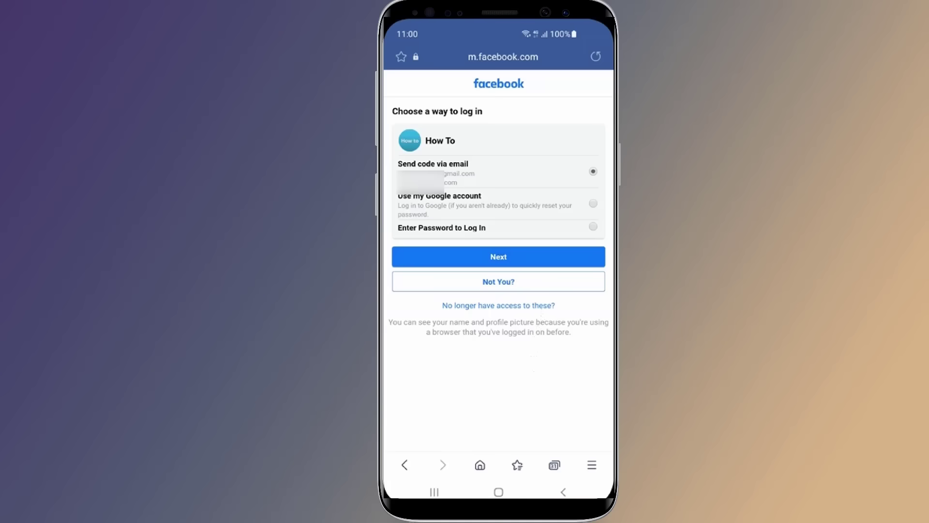
pyautogui.click(499, 492)
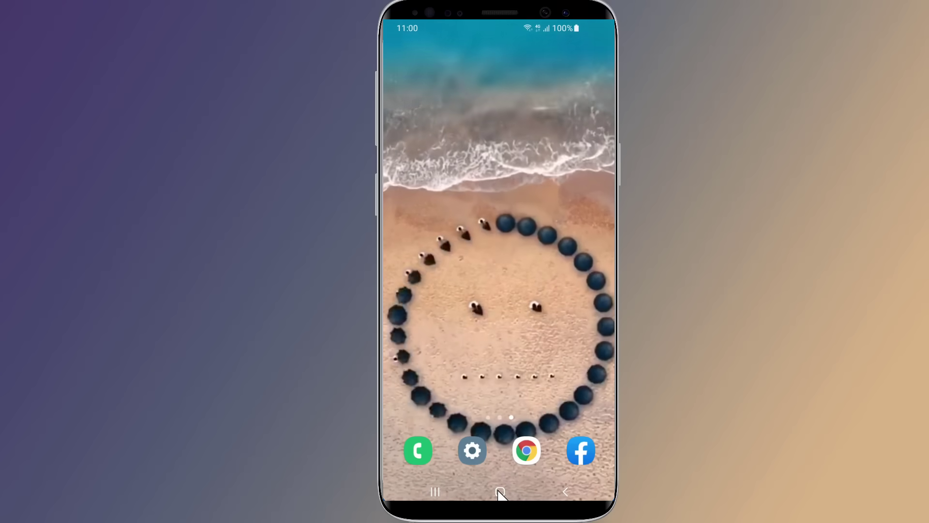